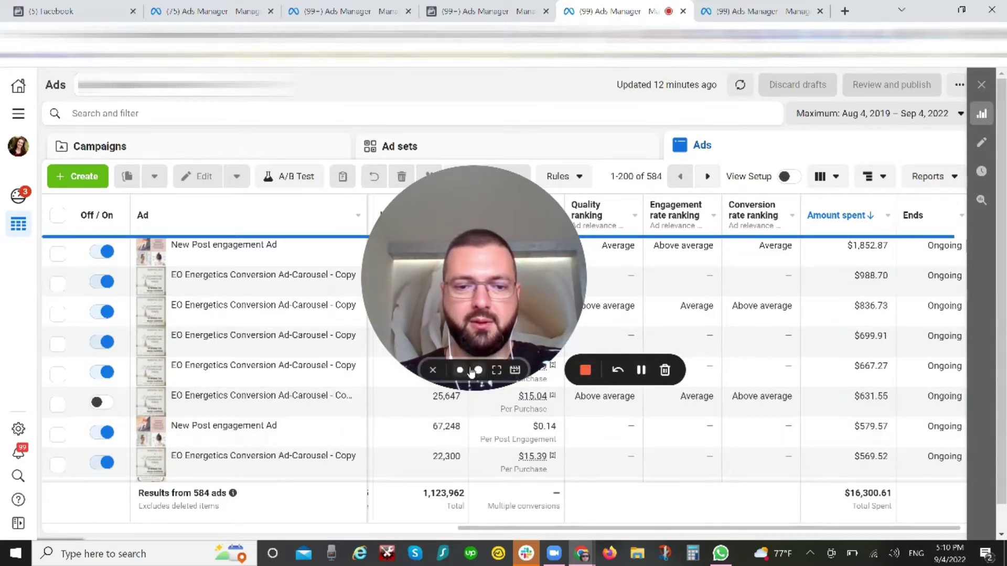
# Switch to the sixth browser tab to display the HM: V1 - DCA - Energy - Download ad editor.
pyautogui.click(462, 370)
pyautogui.moveTo(483, 305); pyautogui.dragTo(79, 465)
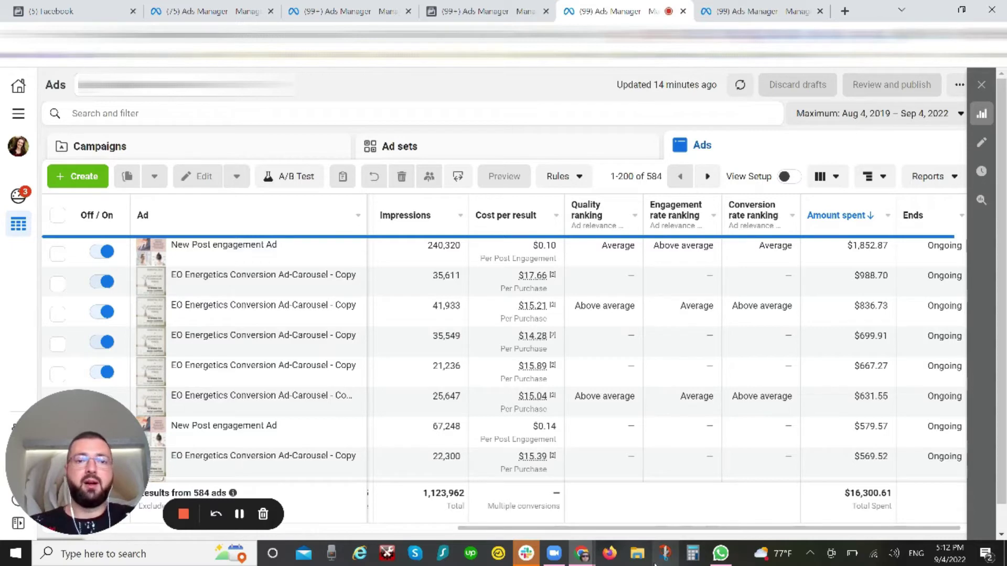
pyautogui.click(763, 5)
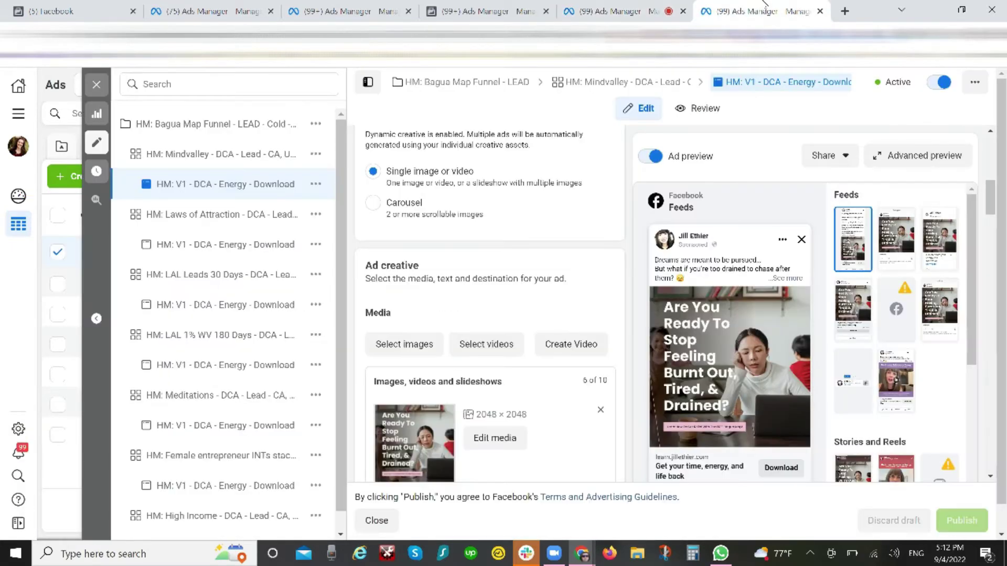
pyautogui.scroll(5, 587, 234)
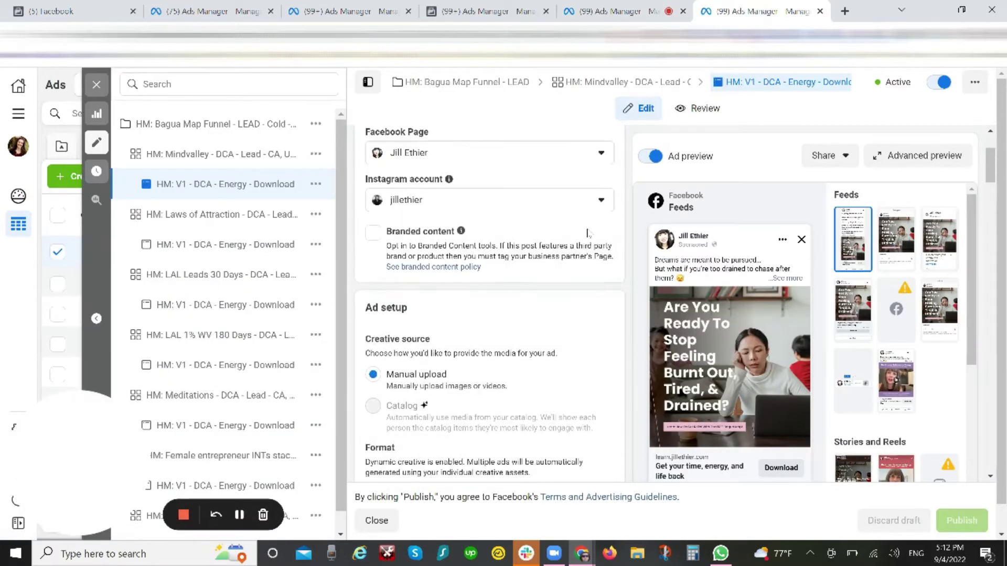
pyautogui.scroll(2, 588, 234)
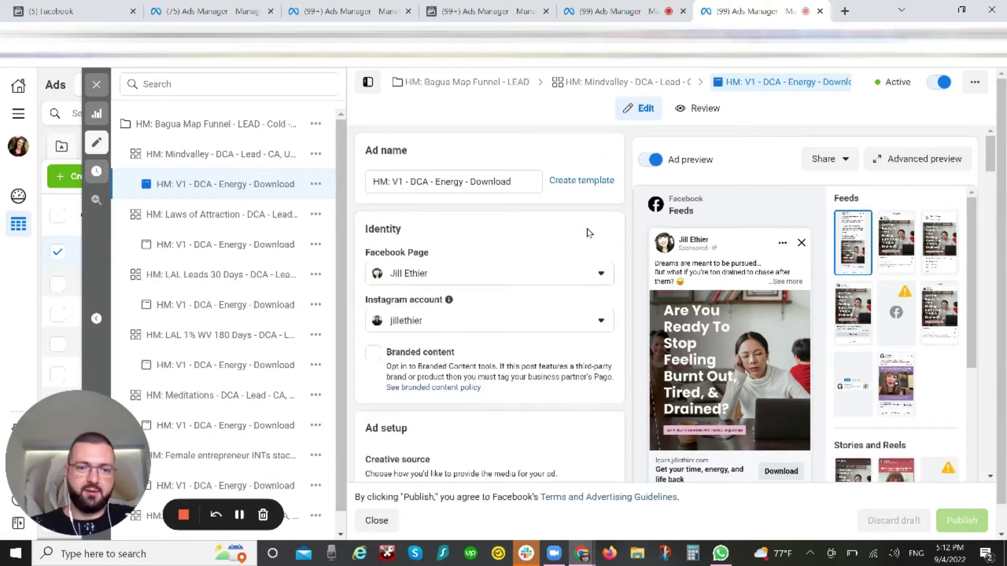
pyautogui.moveTo(652, 236)
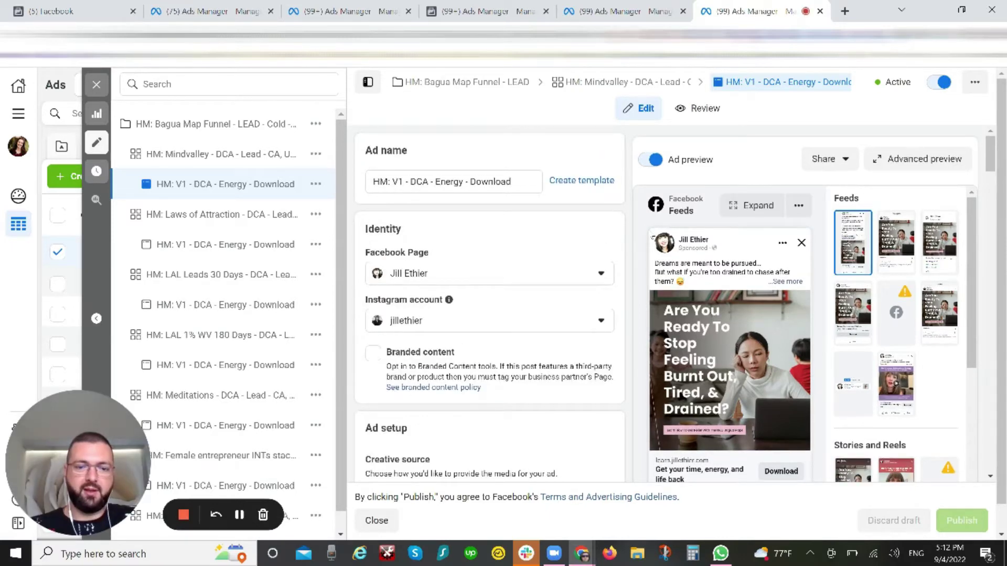
pyautogui.scroll(-5, 653, 237)
pyautogui.scroll(-6, 640, 241)
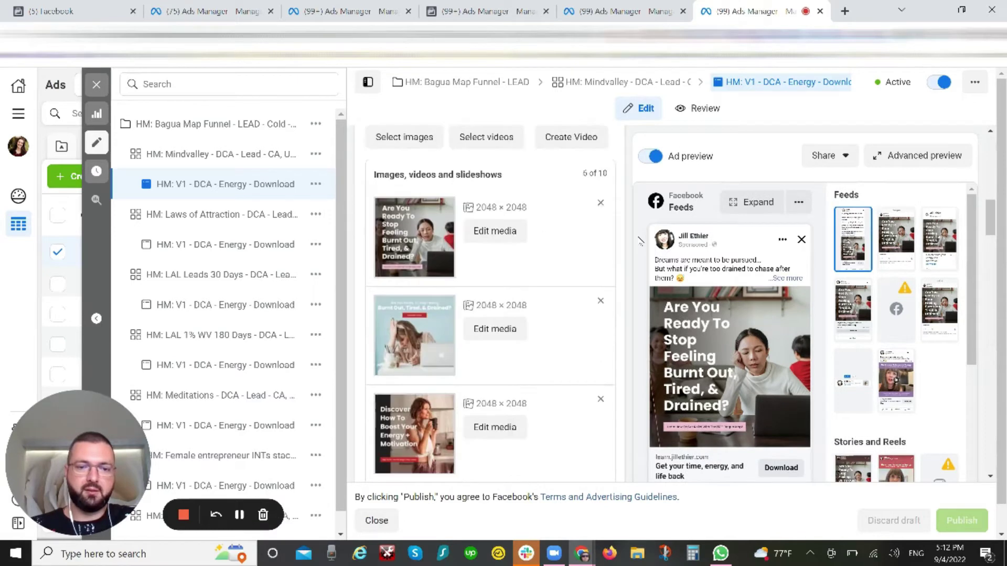
pyautogui.scroll(-2, 641, 242)
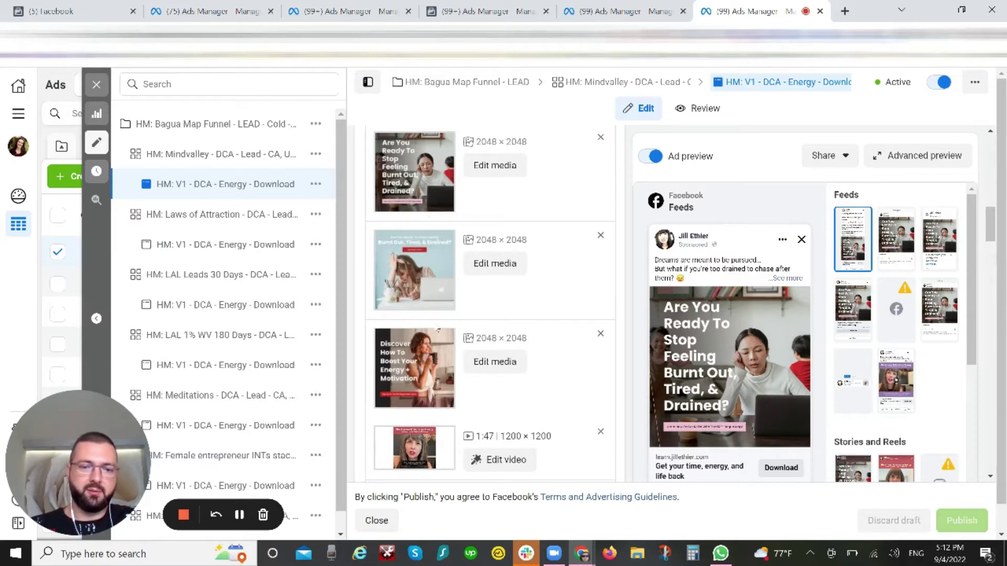
pyautogui.scroll(-2, 651, 307)
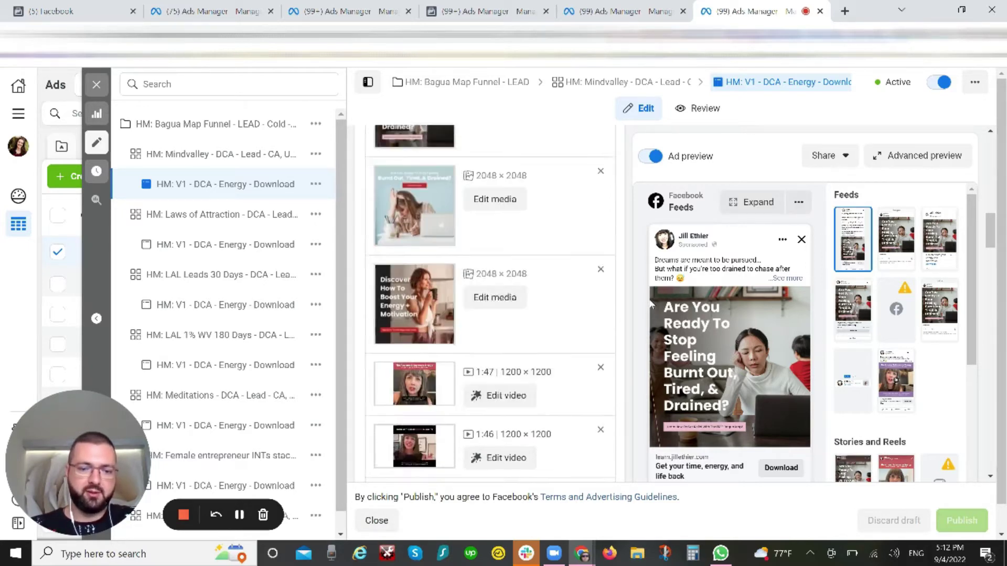
pyautogui.scroll(-3, 650, 305)
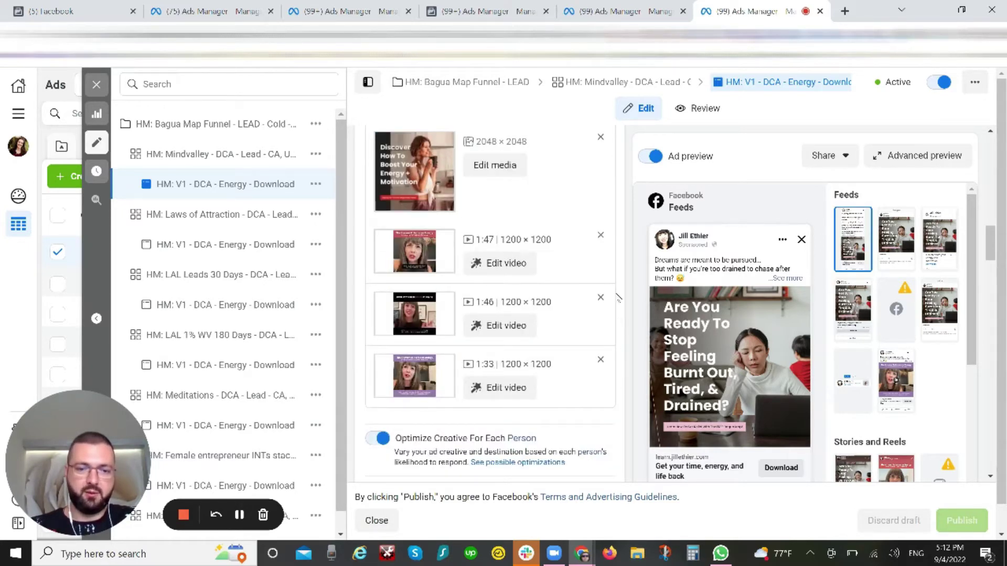
pyautogui.scroll(-3, 617, 297)
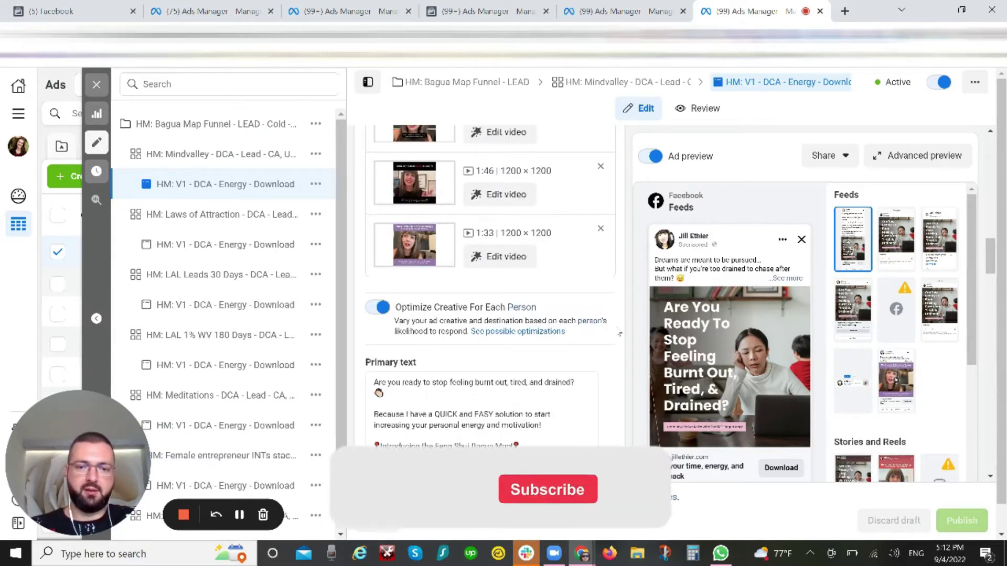
pyautogui.scroll(-3, 630, 322)
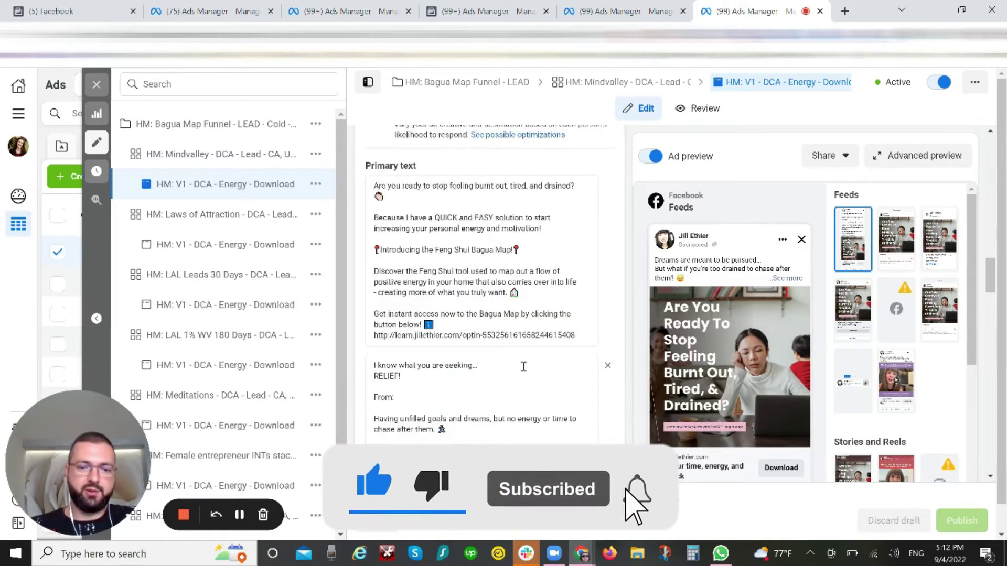
pyautogui.click(540, 321)
pyautogui.click(559, 368)
pyautogui.scroll(-10, 557, 340)
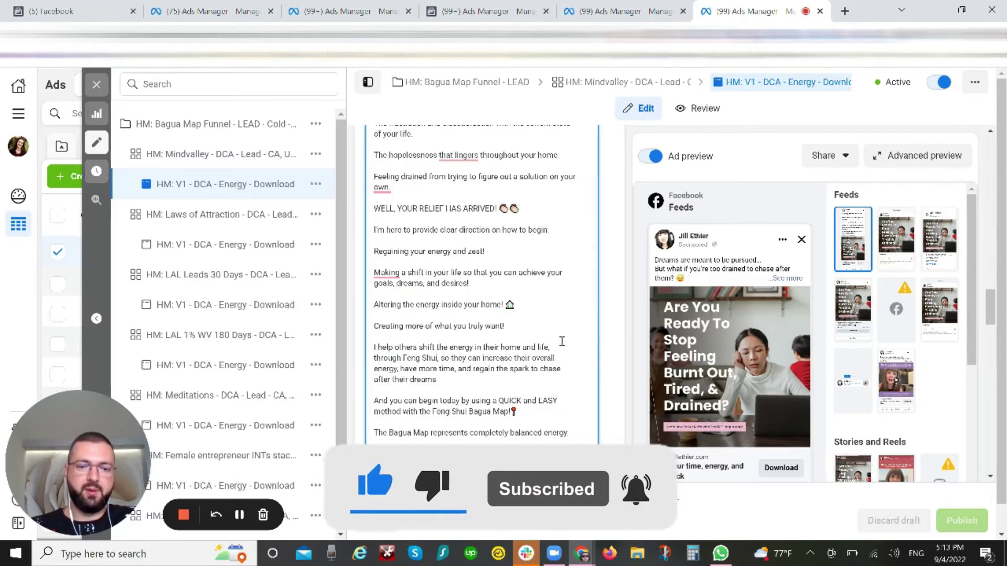
pyautogui.click(557, 341)
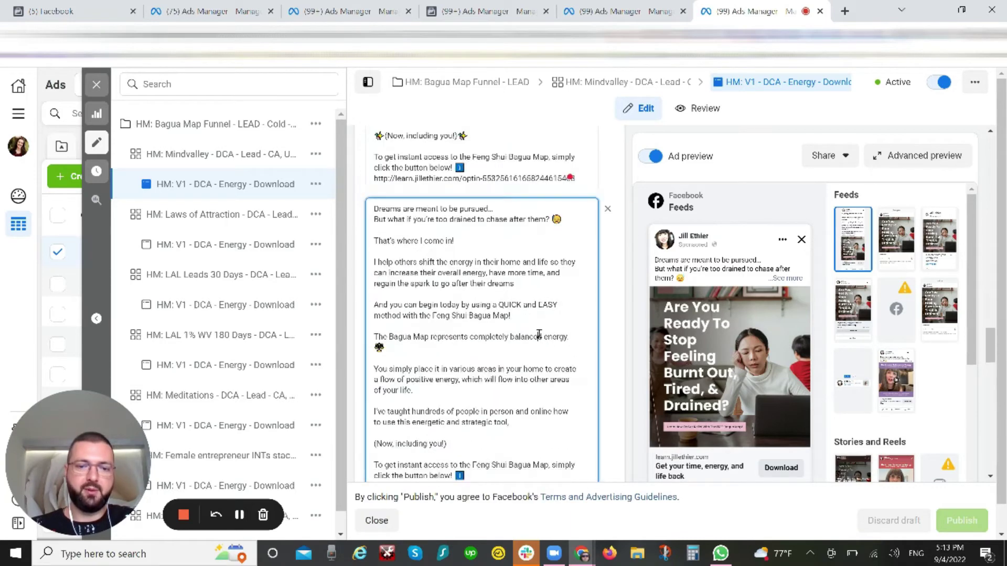
pyautogui.scroll(-5, 545, 336)
pyautogui.scroll(15, 538, 334)
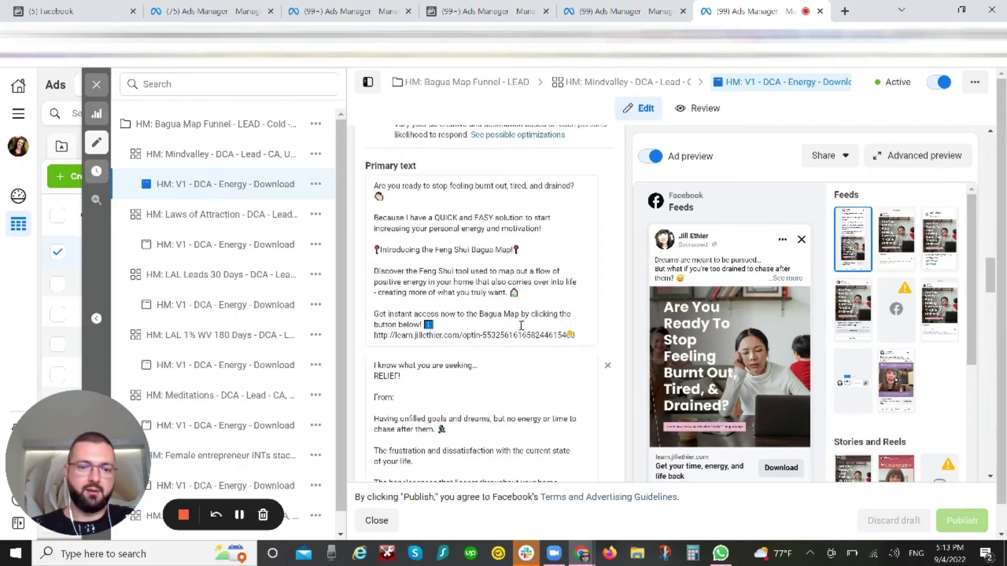
pyautogui.click(522, 325)
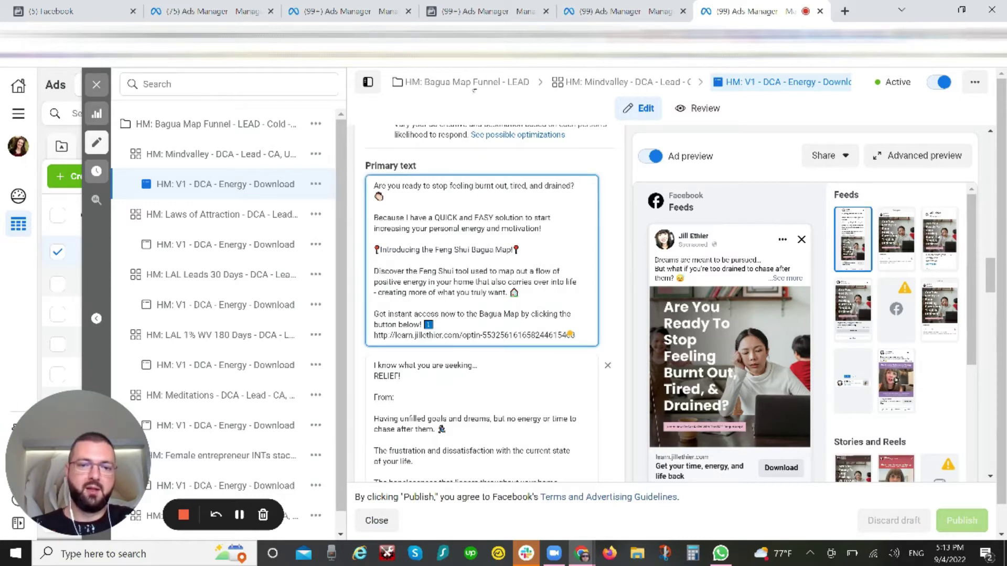
pyautogui.scroll(-4, 528, 327)
pyautogui.click(524, 332)
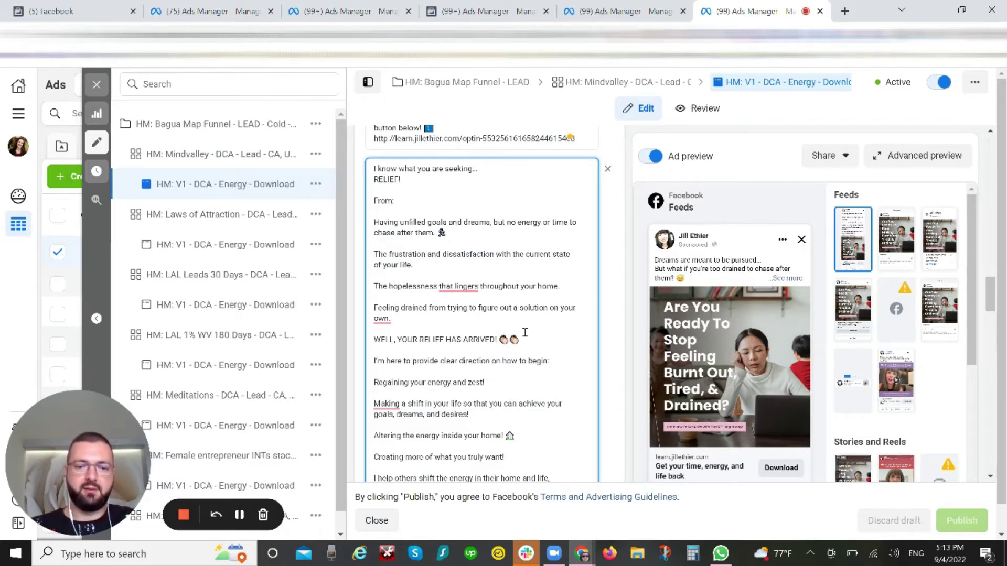
pyautogui.scroll(-10, 525, 332)
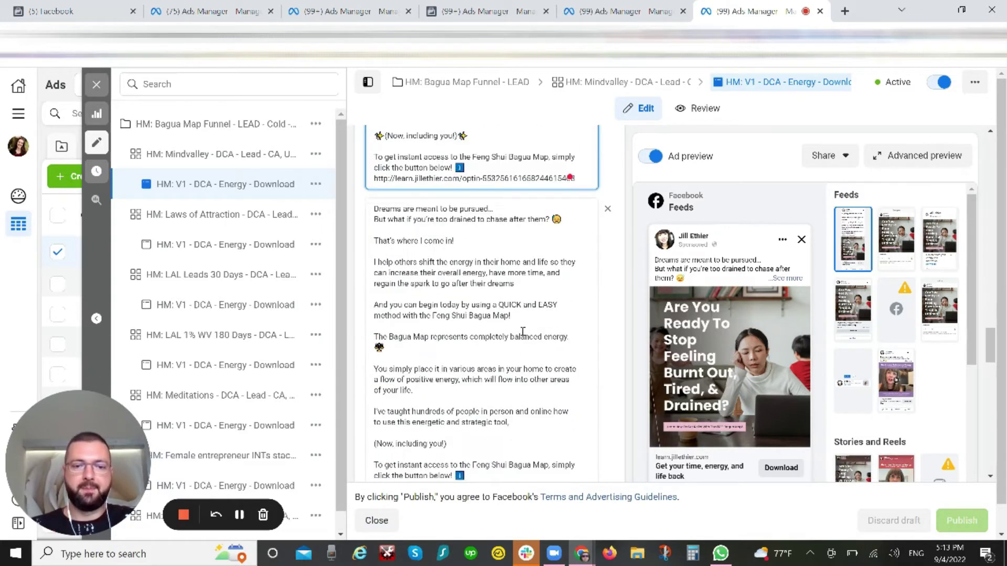
pyautogui.scroll(-5, 523, 335)
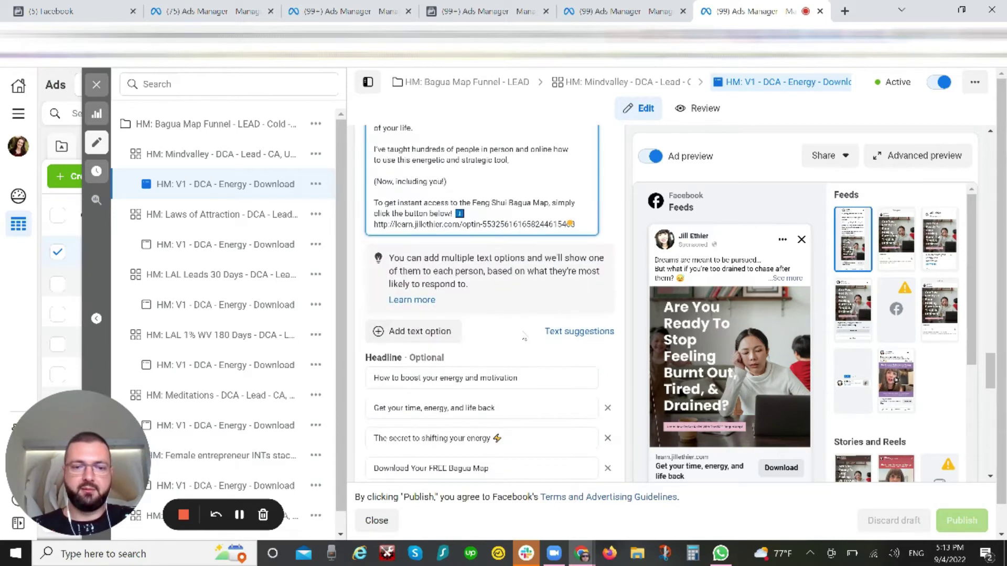
pyautogui.scroll(6, 524, 338)
pyautogui.scroll(-10, 524, 338)
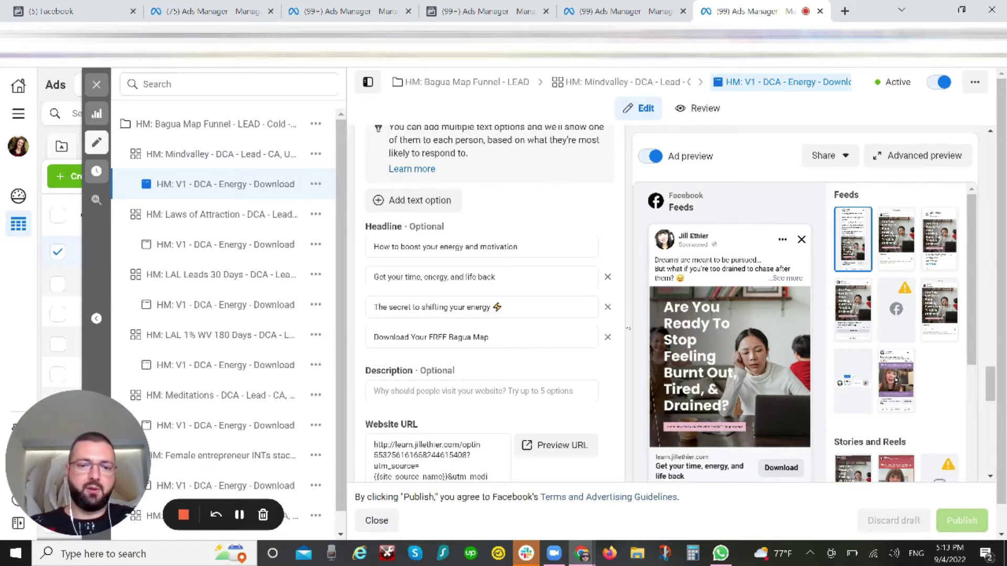
pyautogui.scroll(-1, 628, 329)
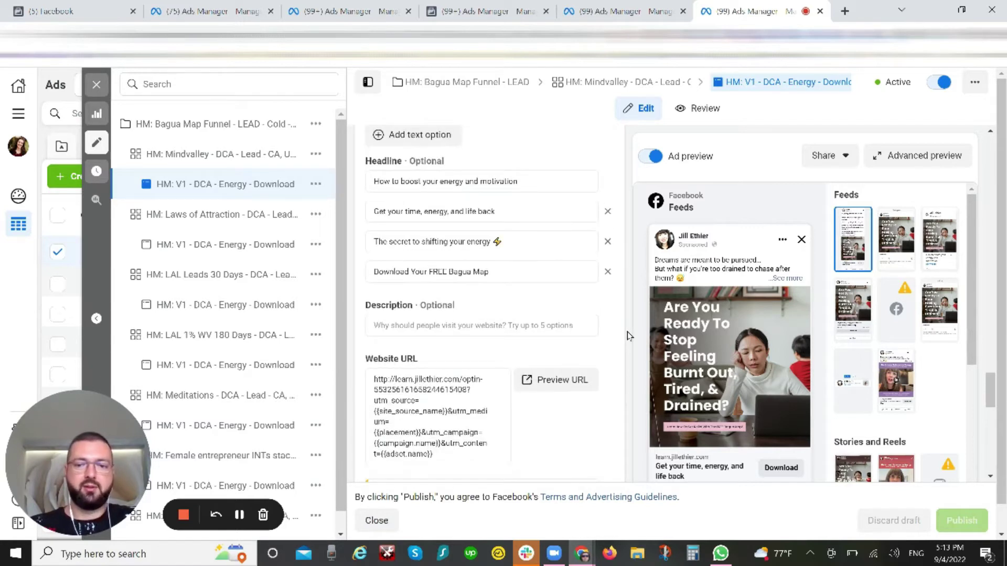
pyautogui.moveTo(645, 340)
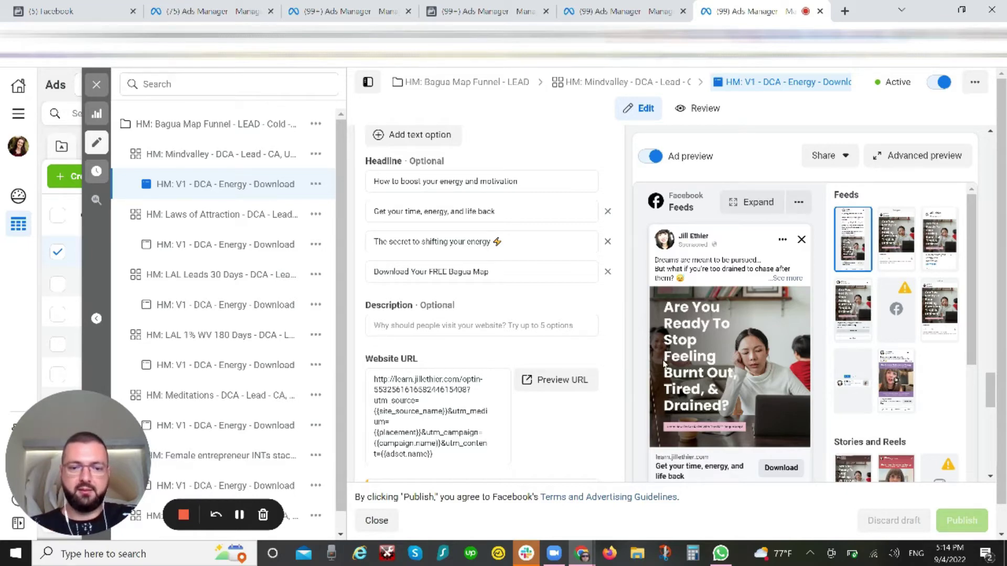
pyautogui.scroll(-7, 629, 454)
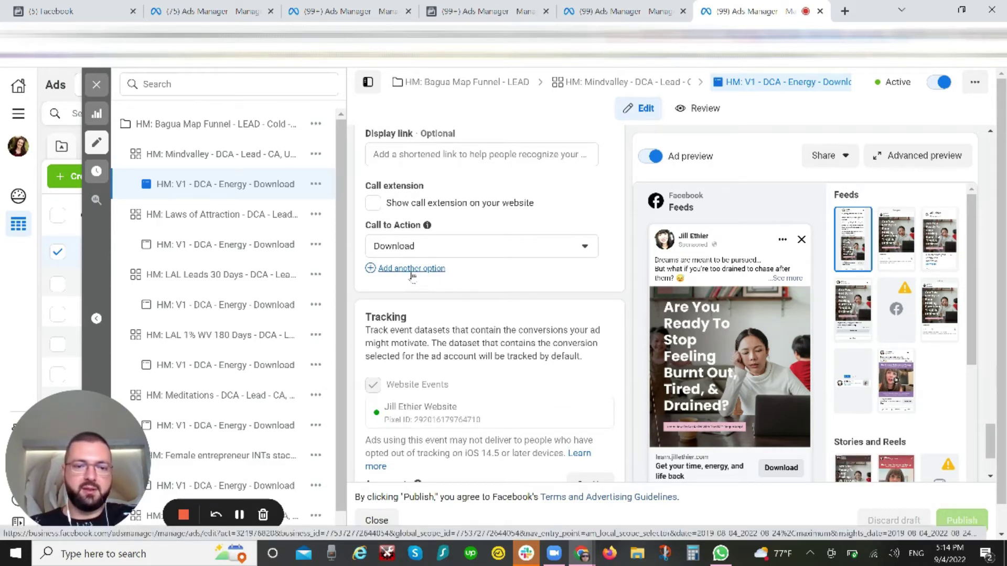
# Add a second call-to-action slot and browse its choices, closing the list unchanged.
pyautogui.click(435, 269)
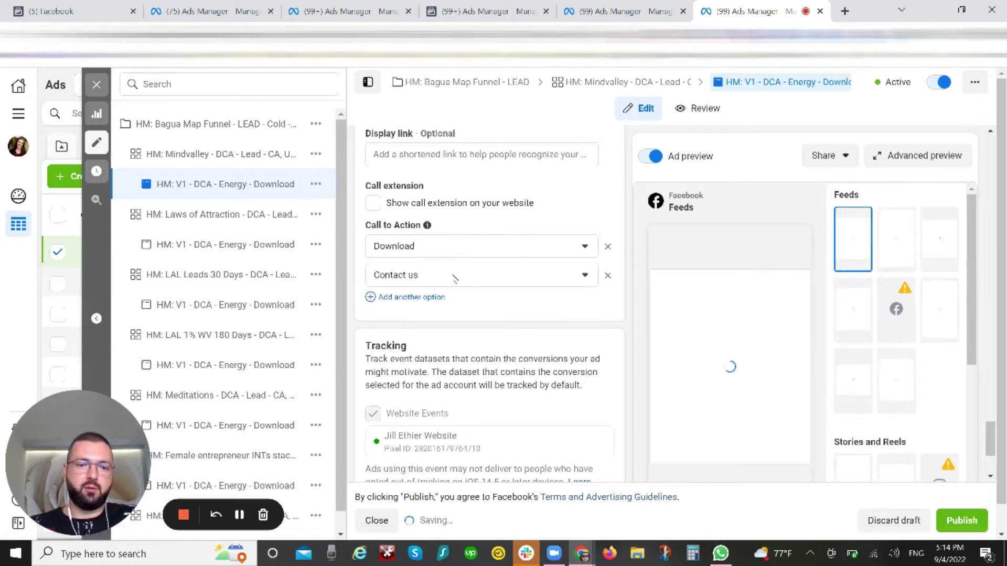
pyautogui.click(545, 278)
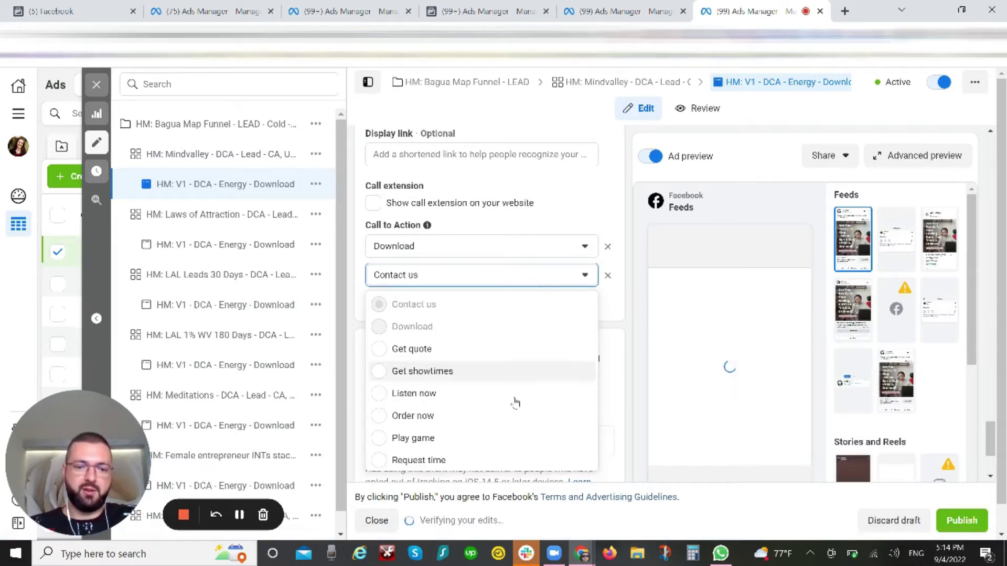
pyautogui.scroll(-5, 514, 414)
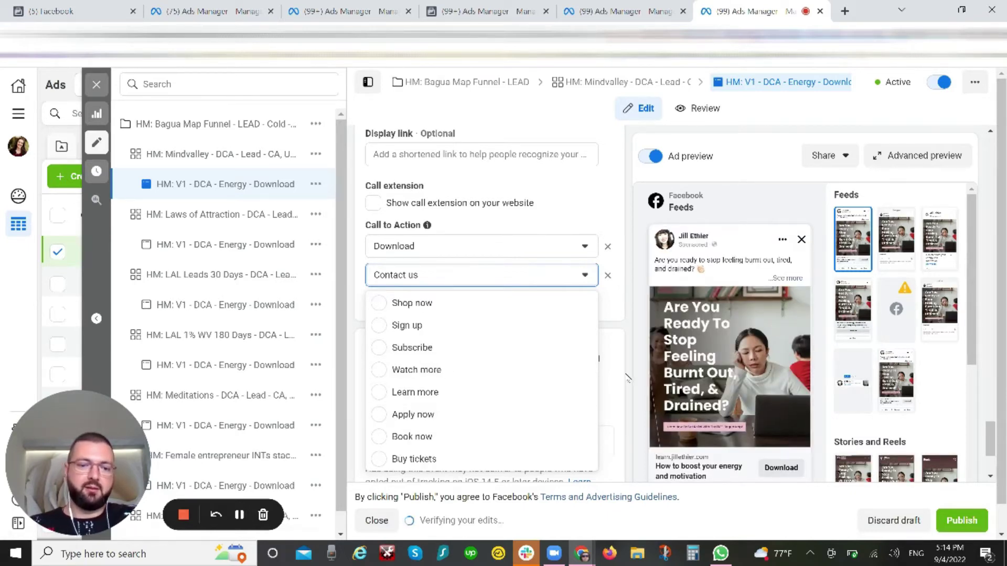
pyautogui.scroll(4, 627, 378)
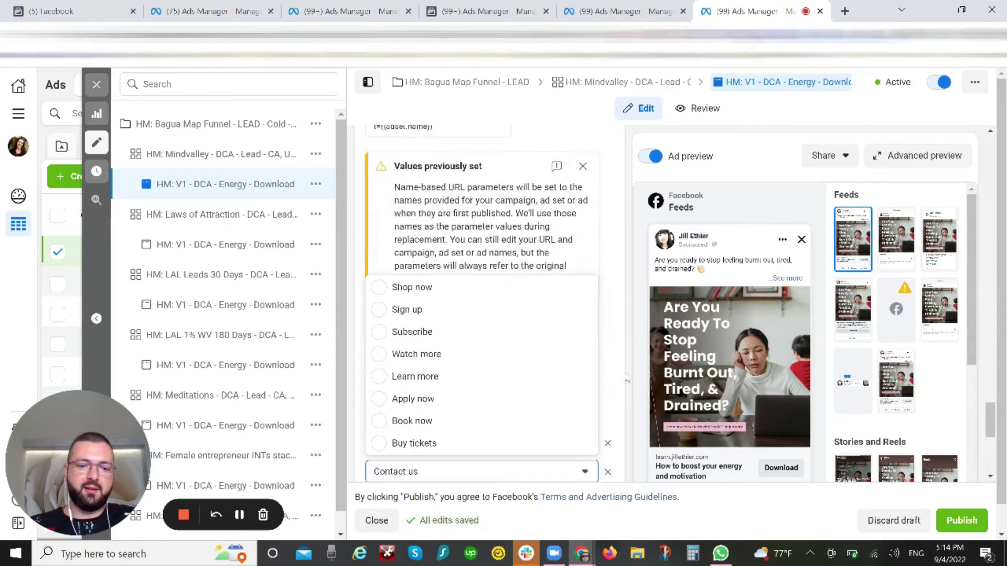
pyautogui.scroll(-2, 627, 379)
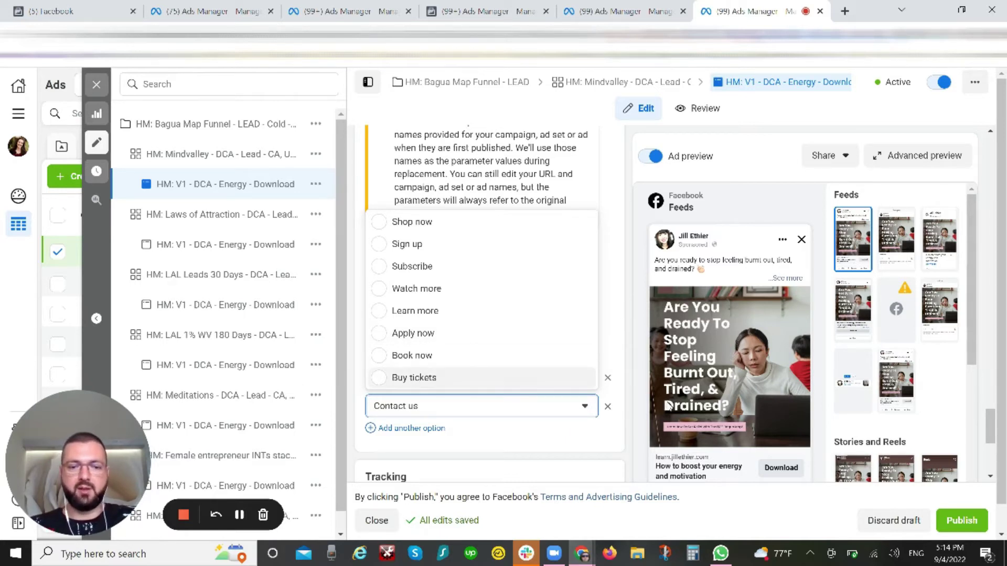
pyautogui.click(631, 427)
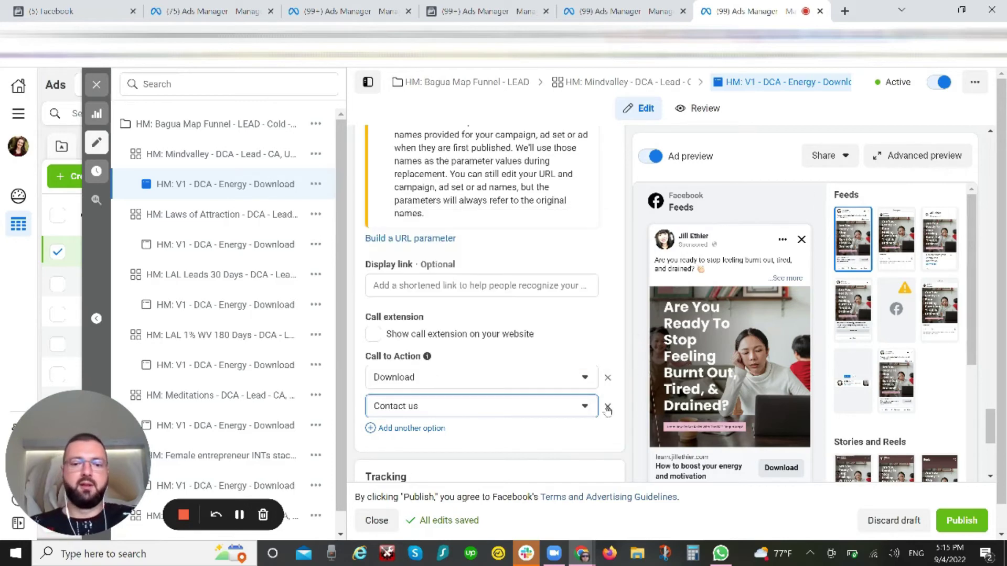
# Remove the Contact us call-to-action so only Download remains, then scroll back up the form.
pyautogui.click(607, 406)
pyautogui.scroll(15, 622, 242)
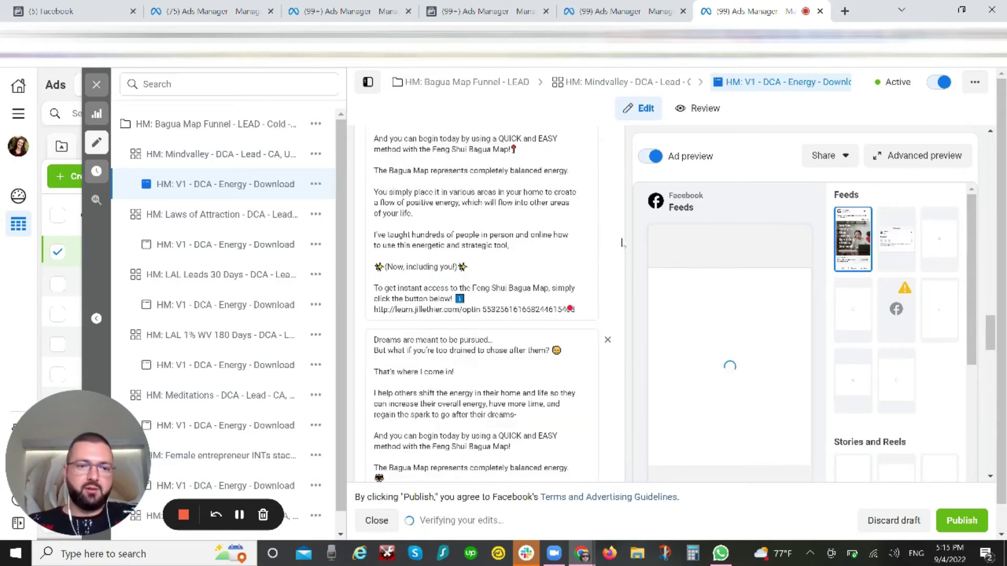
pyautogui.scroll(15, 622, 242)
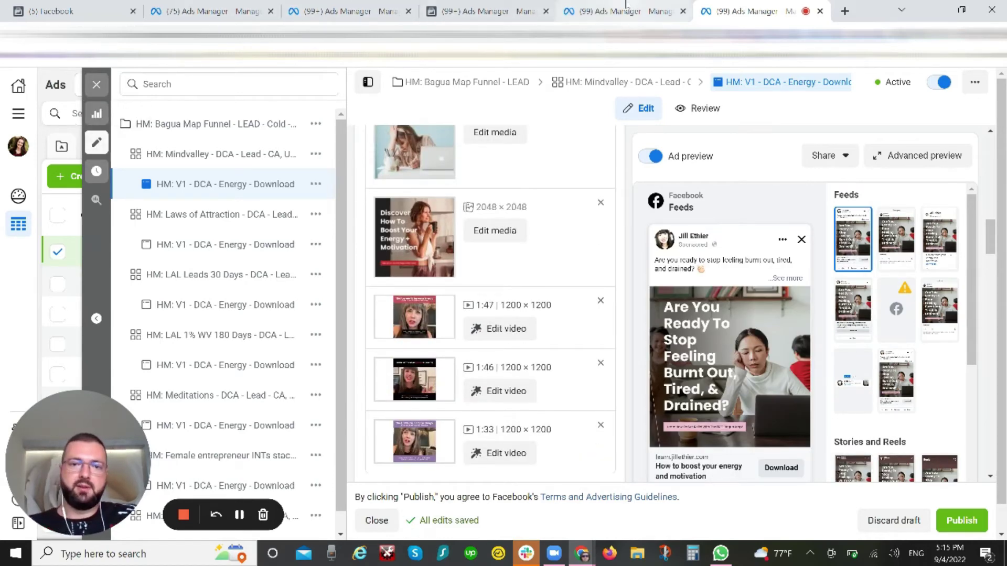
pyautogui.click(608, 11)
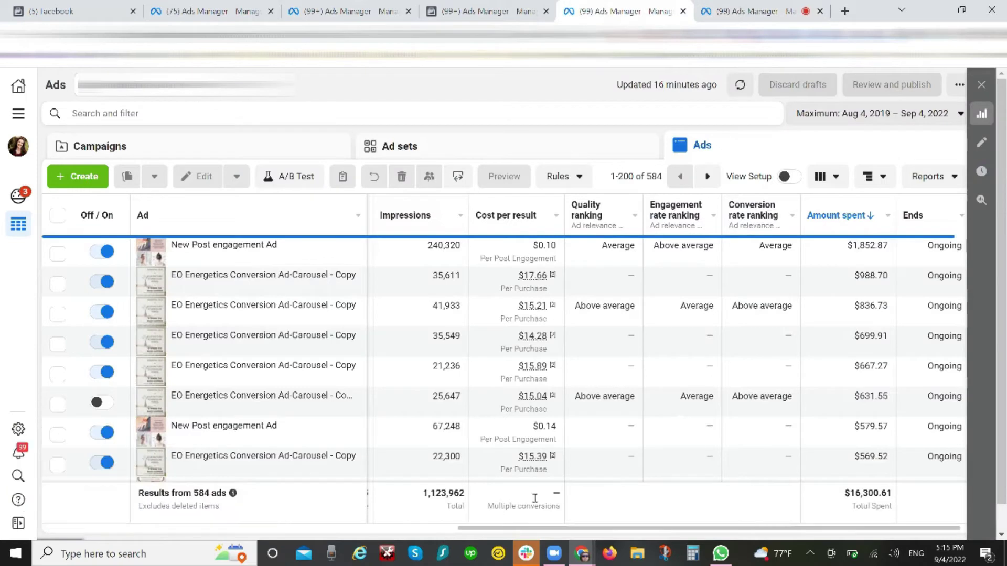
pyautogui.moveTo(556, 488)
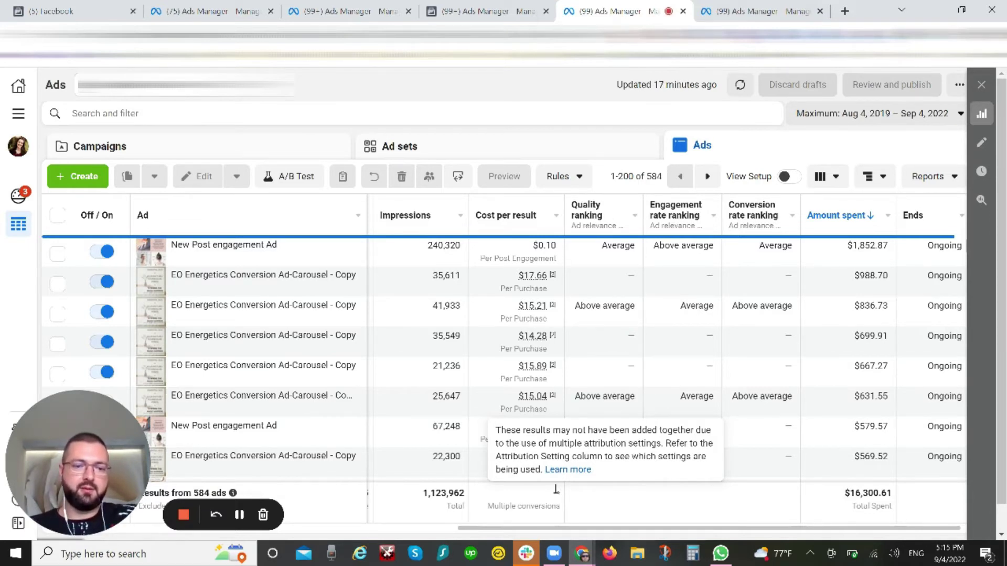
pyautogui.scroll(-3, 499, 409)
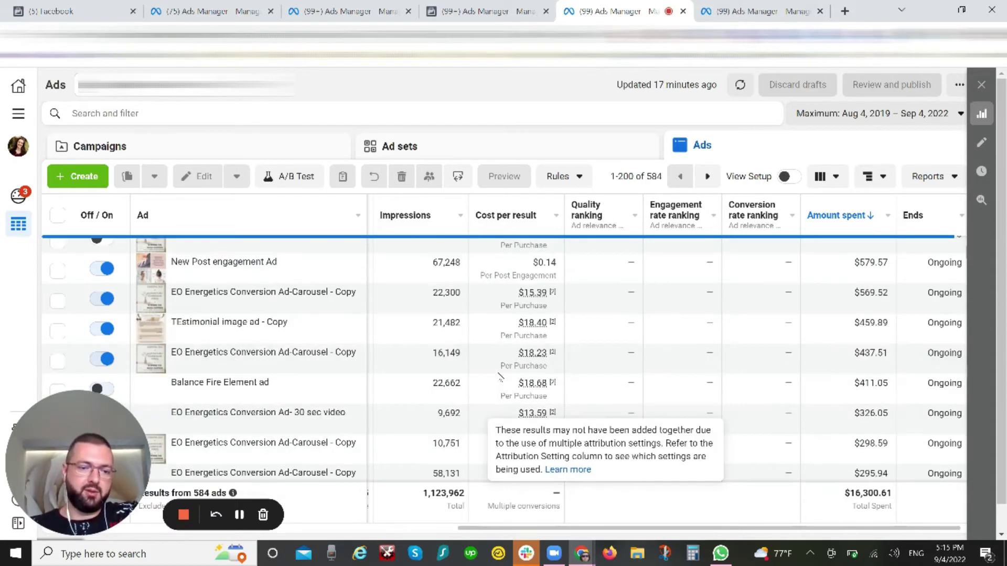
pyautogui.scroll(-5, 501, 377)
pyautogui.scroll(-5, 500, 377)
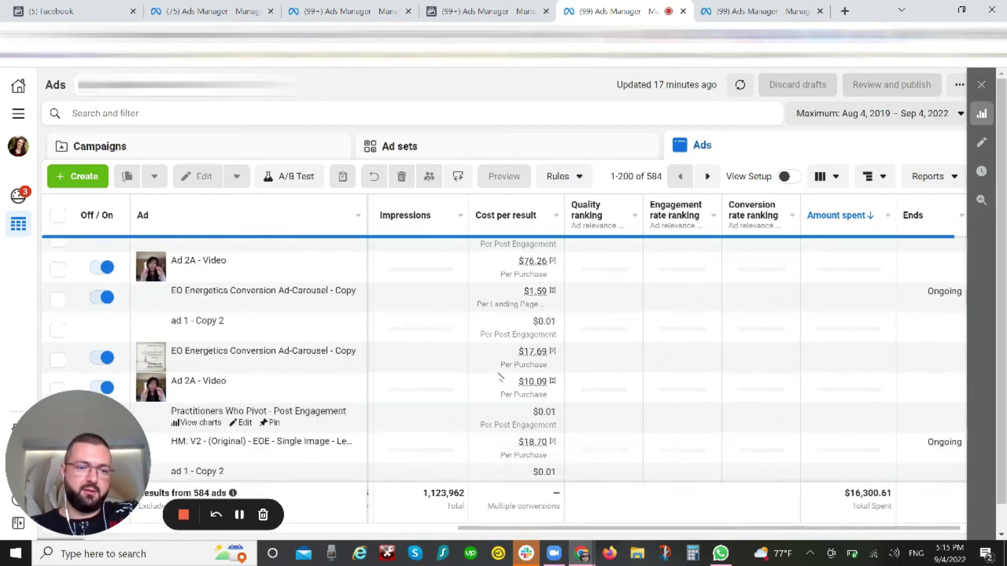
pyautogui.scroll(-5, 500, 376)
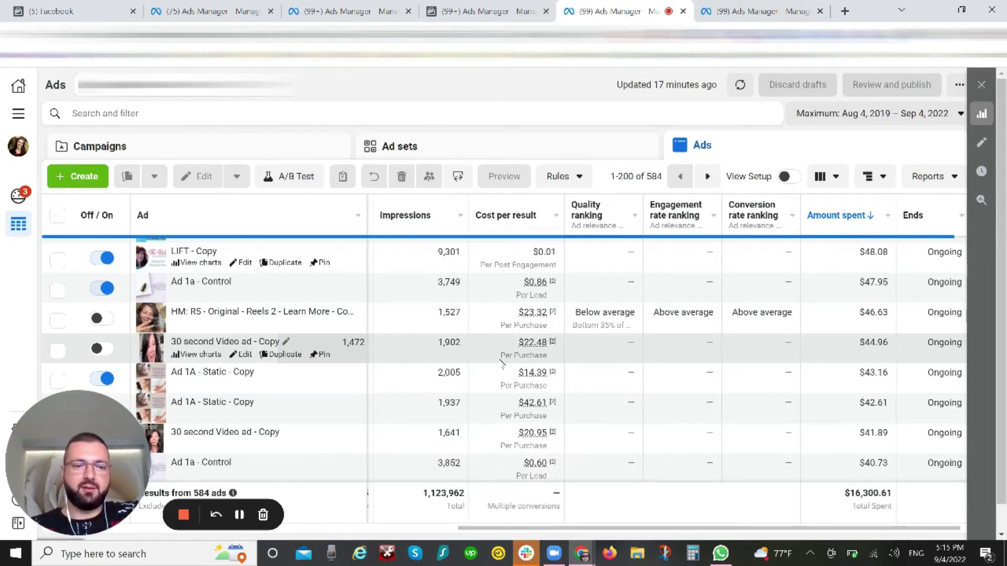
pyautogui.scroll(-3, 419, 351)
pyautogui.scroll(5, 416, 348)
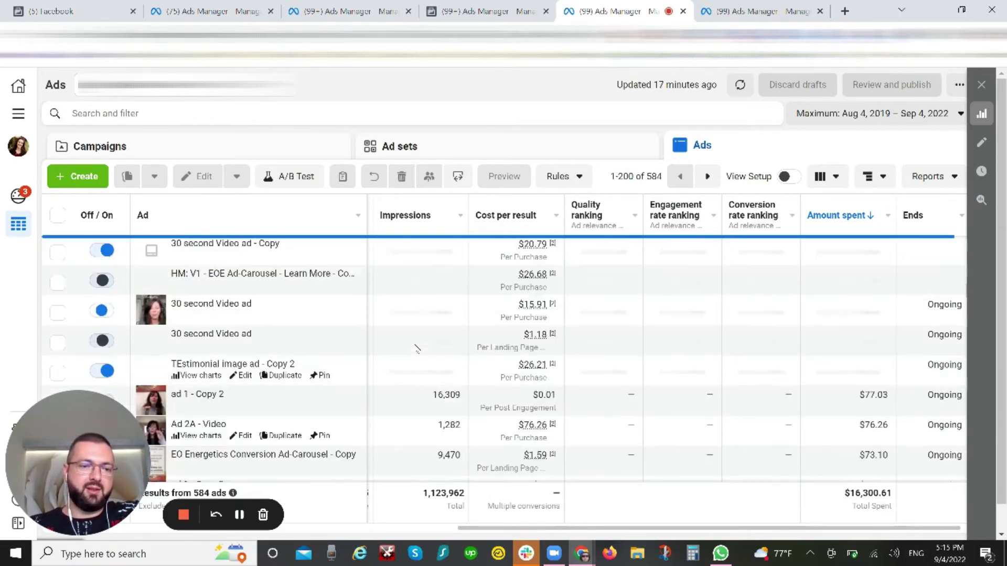
pyautogui.scroll(10, 416, 348)
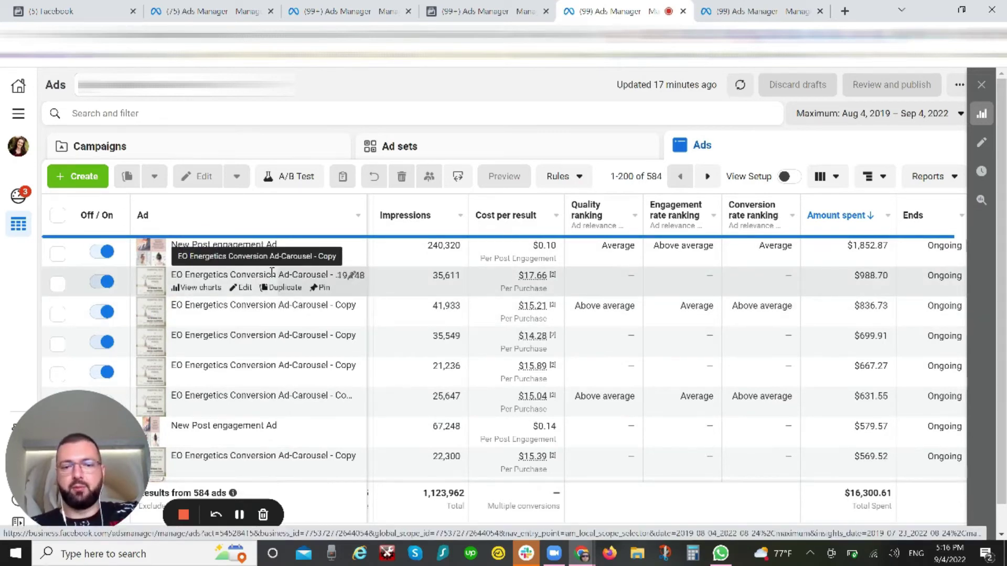
pyautogui.moveTo(523, 276)
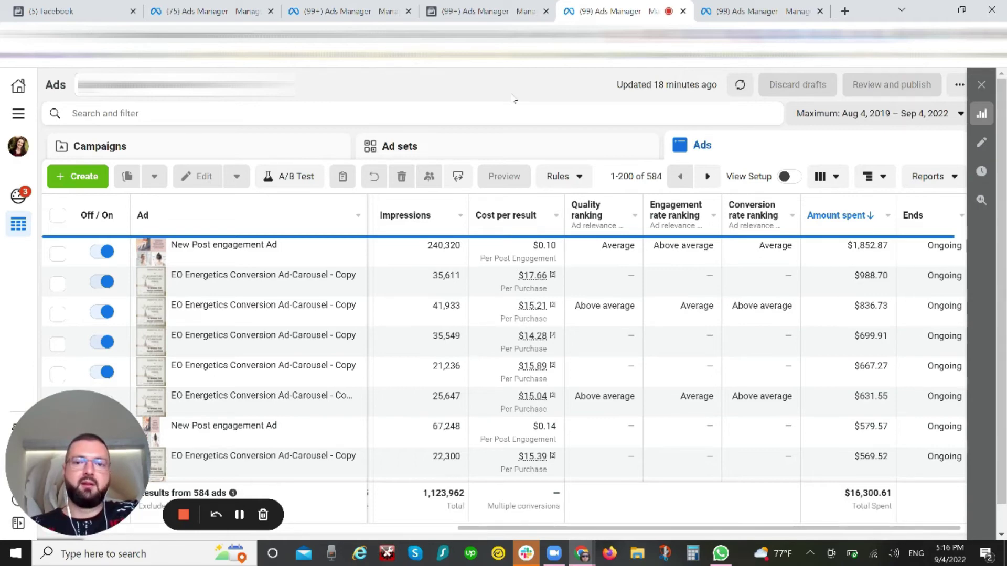
# Reopen the Energy - Download ad editor and review its primary texts, headlines and UTM-tagged website URL.
pyautogui.click(763, 10)
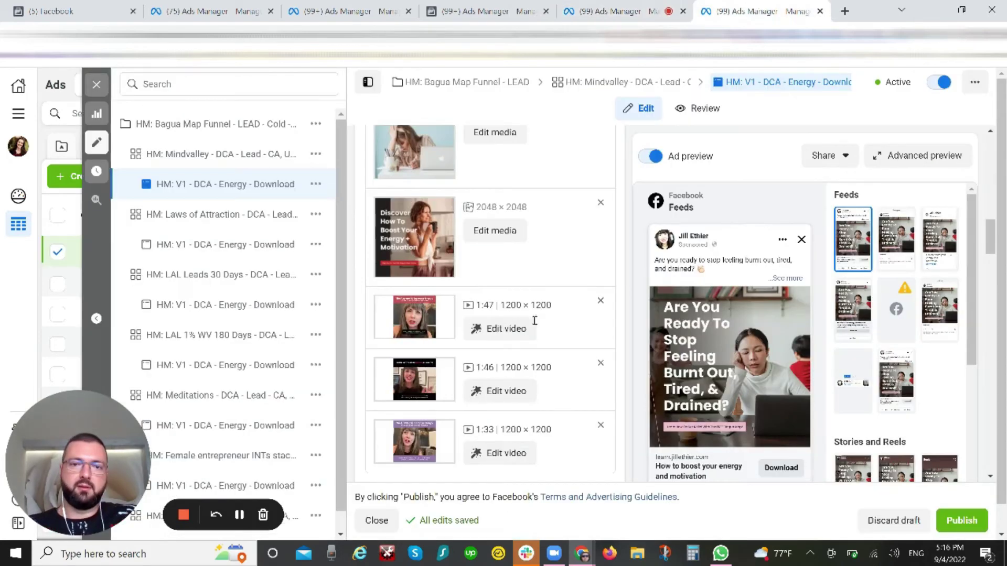
pyautogui.scroll(-10, 596, 334)
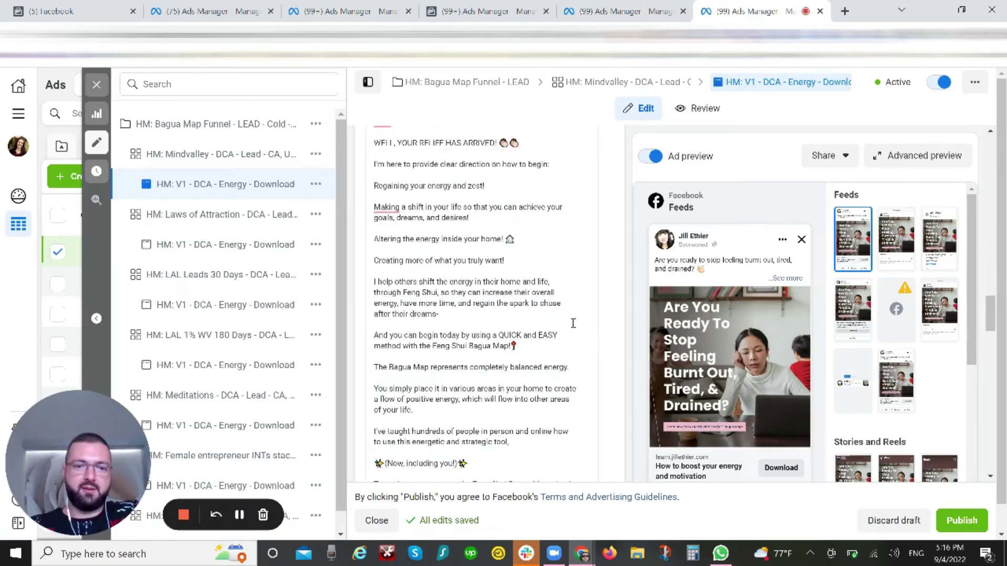
pyautogui.scroll(5, 570, 322)
pyautogui.scroll(5, 570, 322)
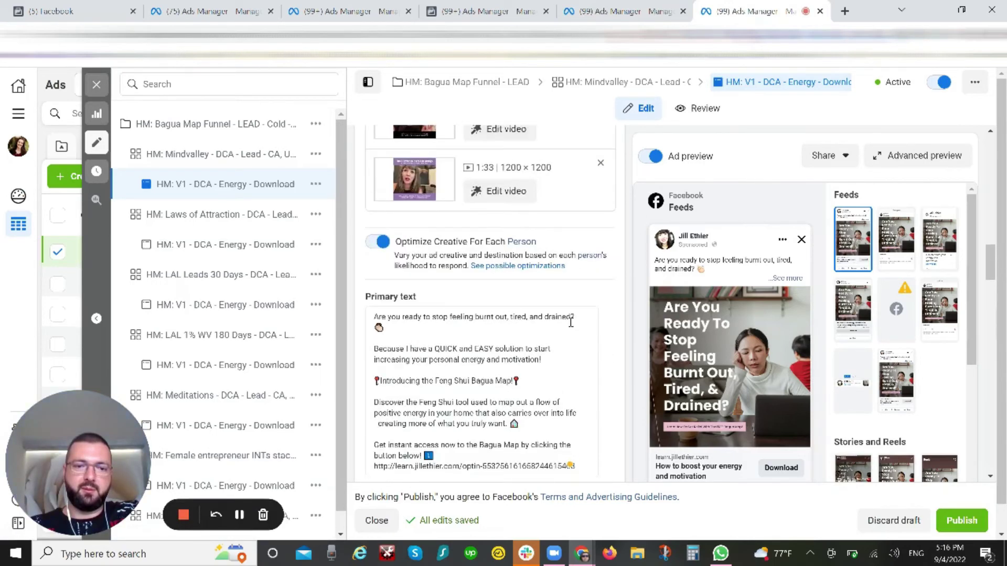
pyautogui.scroll(-2, 570, 322)
pyautogui.scroll(-12, 570, 319)
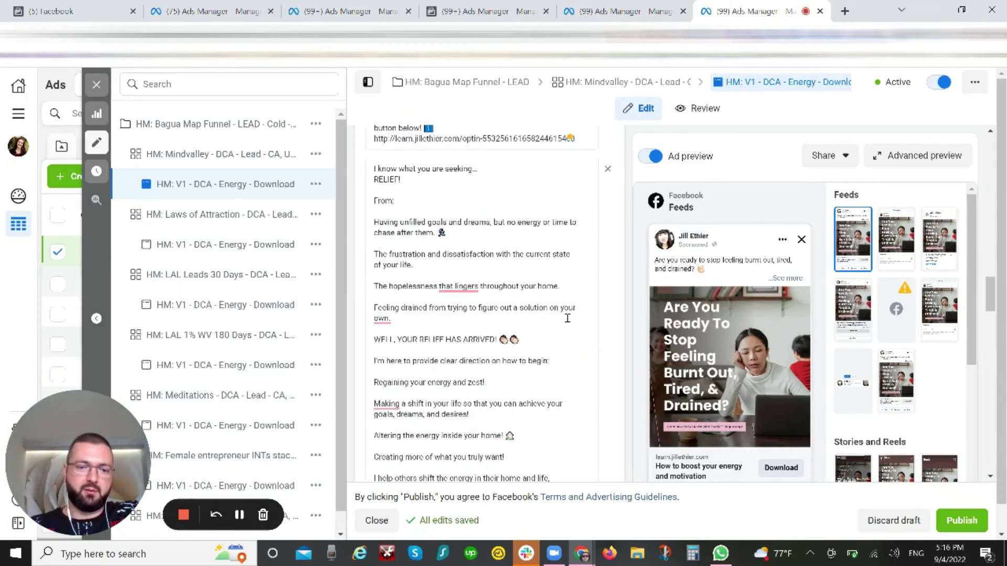
pyautogui.scroll(-10, 565, 318)
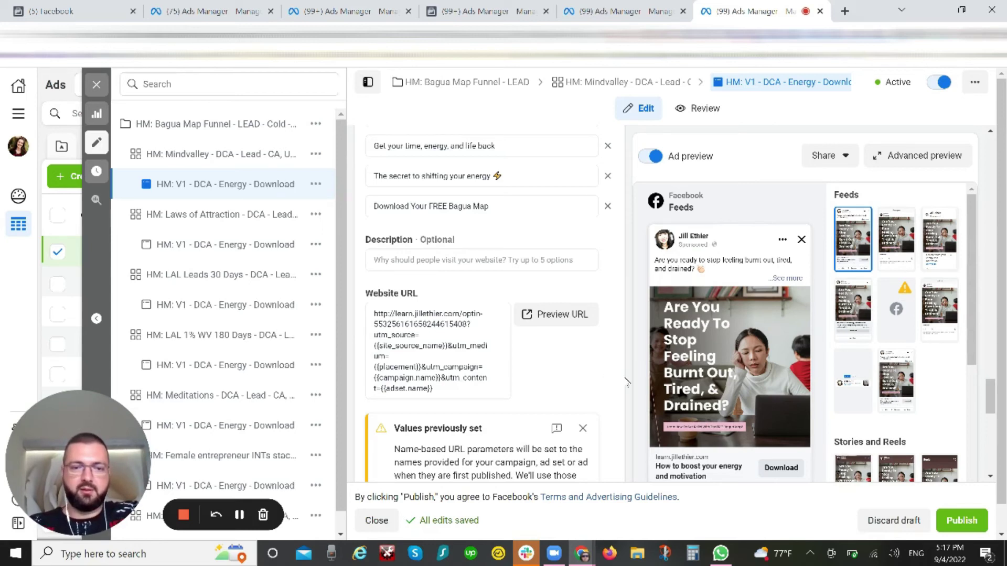
pyautogui.scroll(-3, 632, 367)
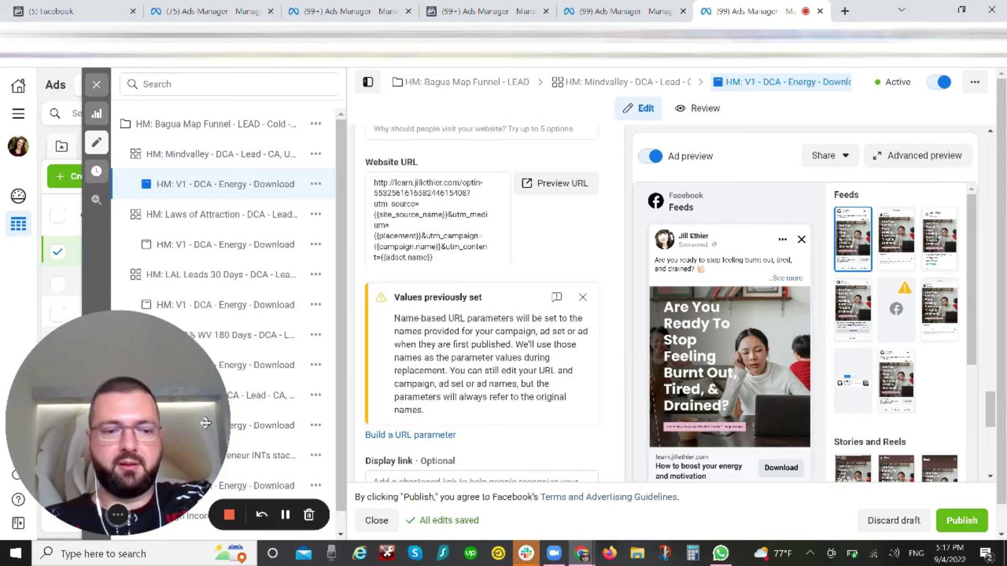
pyautogui.moveTo(41, 483); pyautogui.dragTo(464, 315)
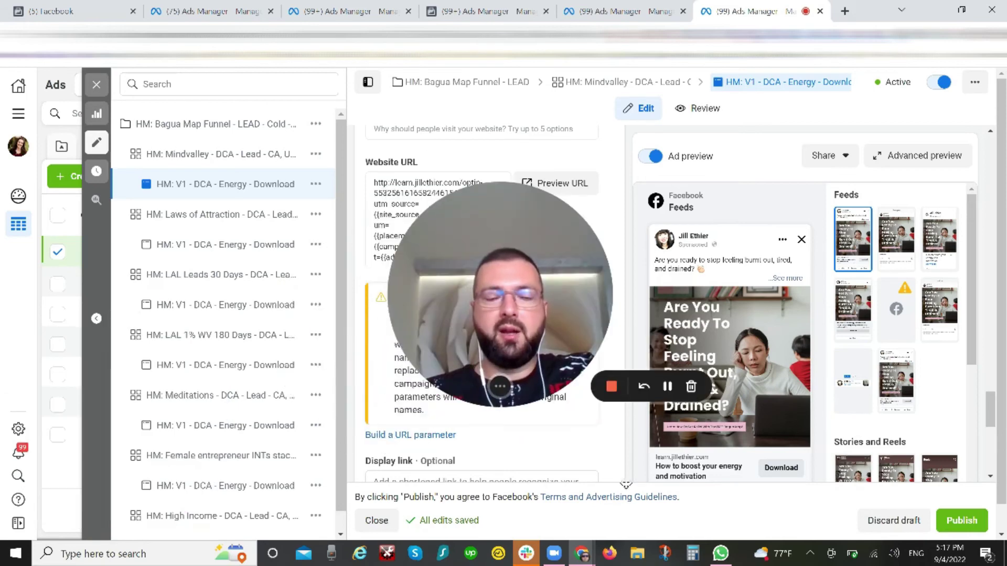